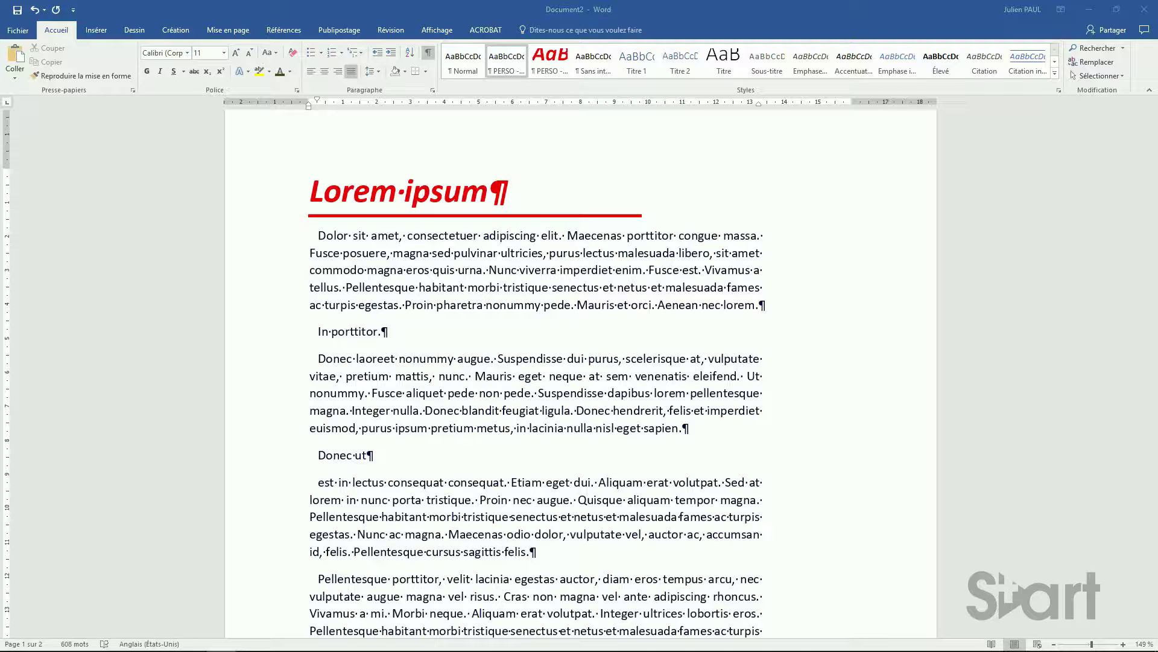
# Display the Styles pane and apply the PERSO - Titre style to the "In porttitor." line.
pyautogui.hotkey('ctrl', 'alt', 'shift', 's')
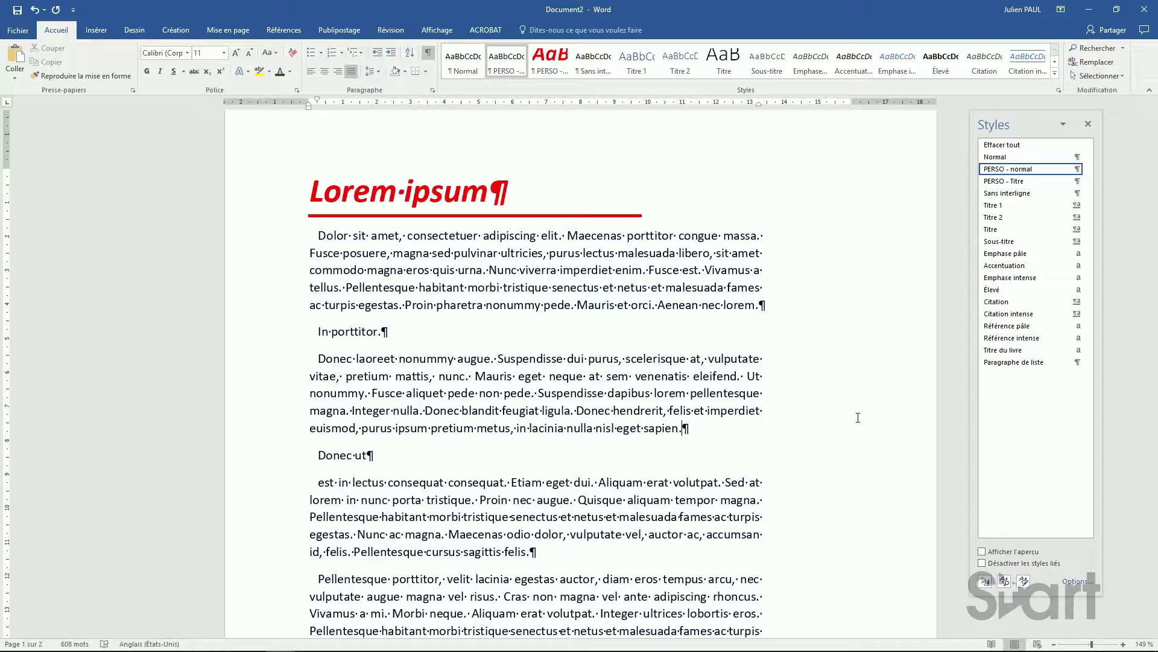
pyautogui.tripleClick(336, 196)
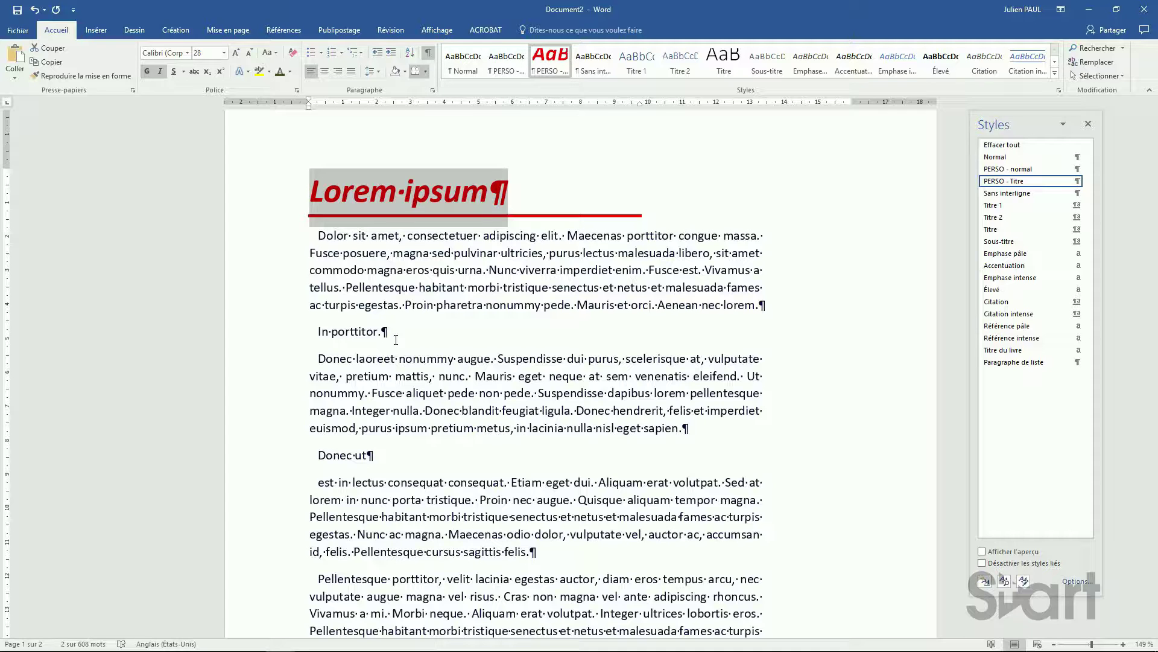
pyautogui.tripleClick(344, 333)
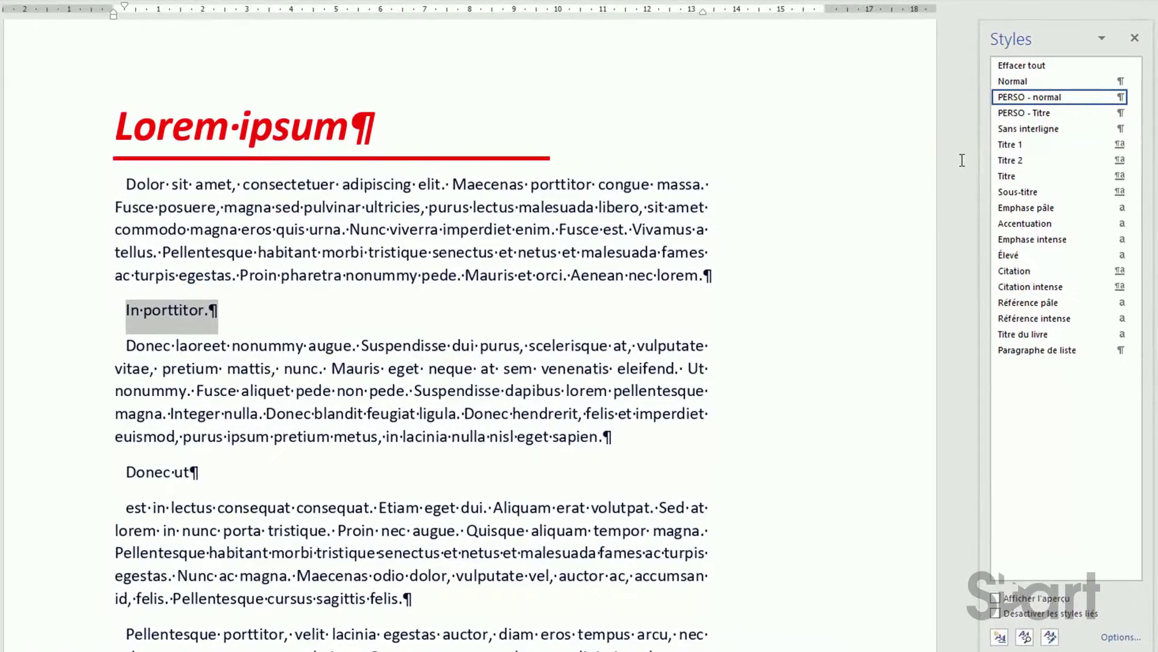
pyautogui.click(1025, 113)
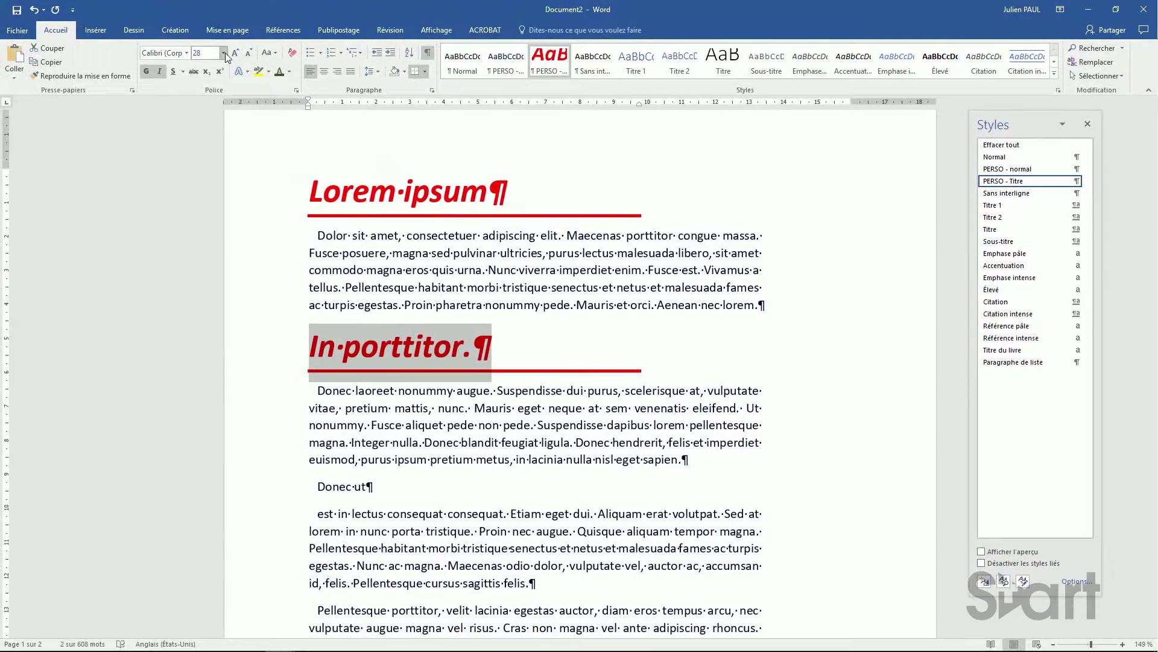
# Set the "In porttitor." line's font size to 16 and remove its bottom border.
pyautogui.click(224, 53)
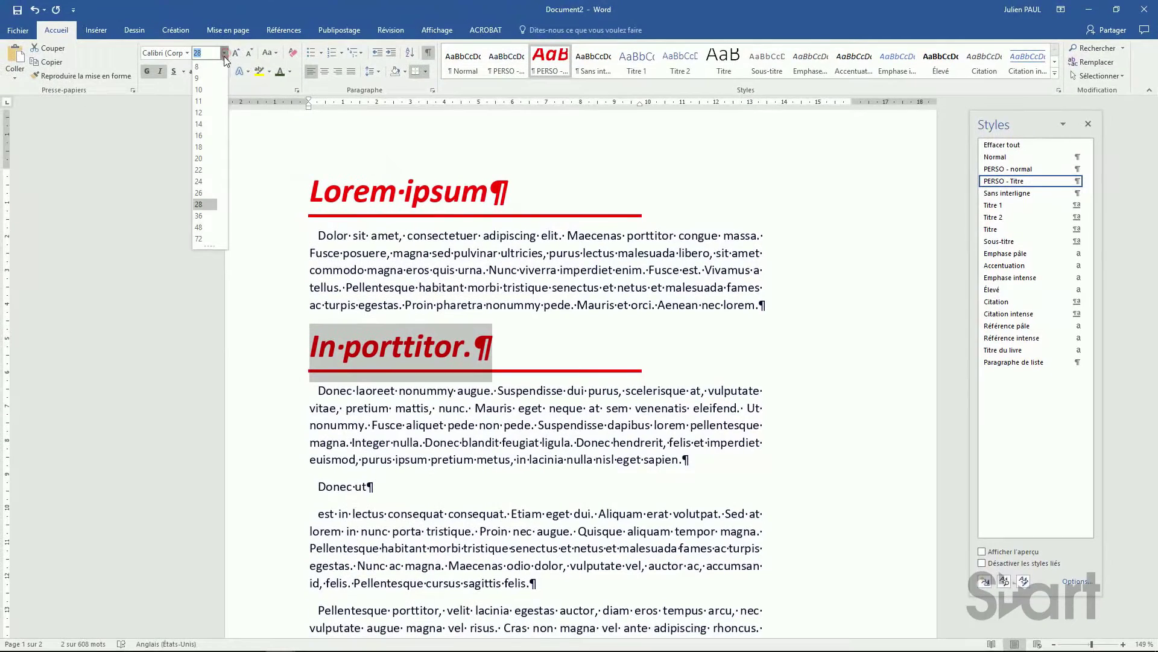
pyautogui.click(208, 134)
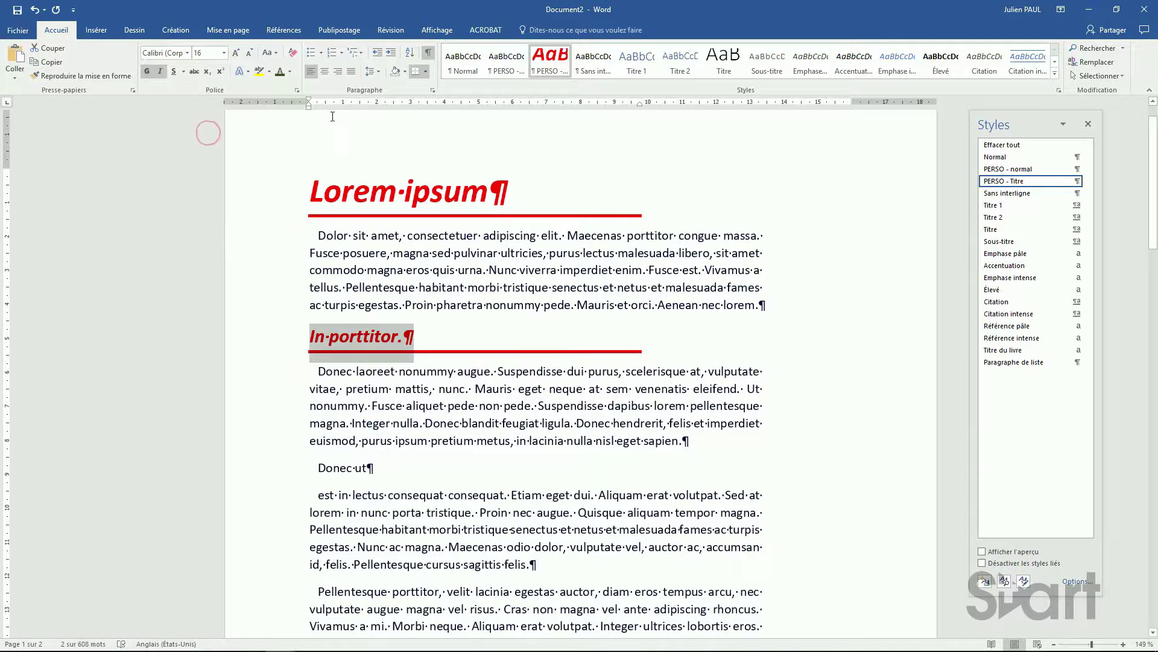
pyautogui.click(426, 71)
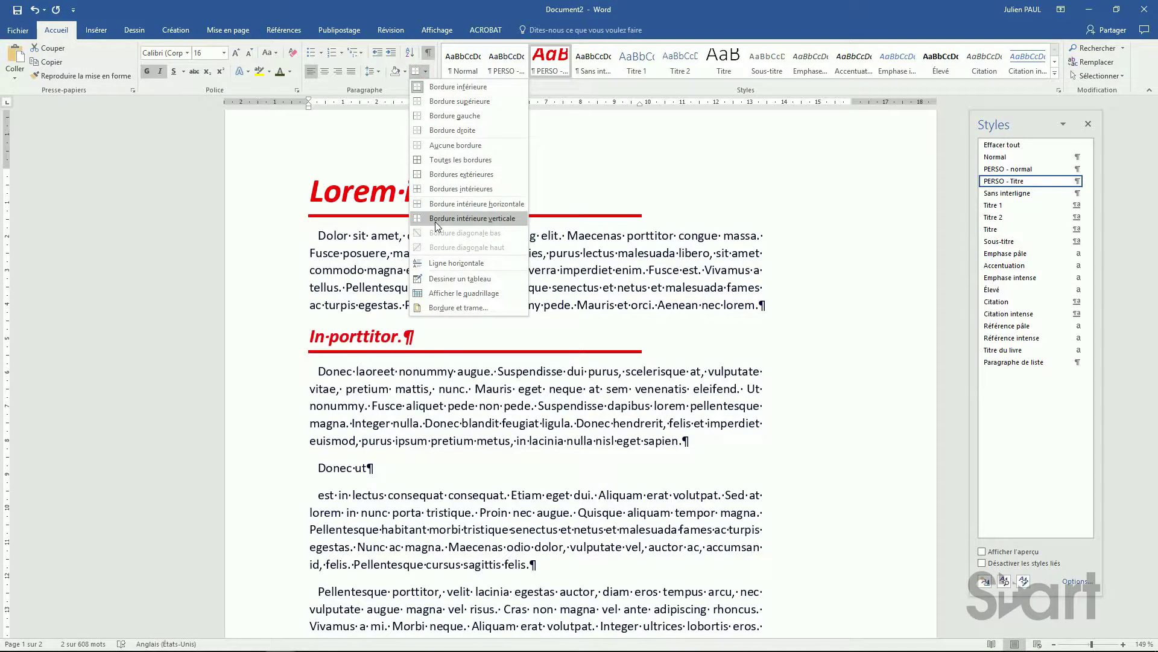
pyautogui.click(613, 350)
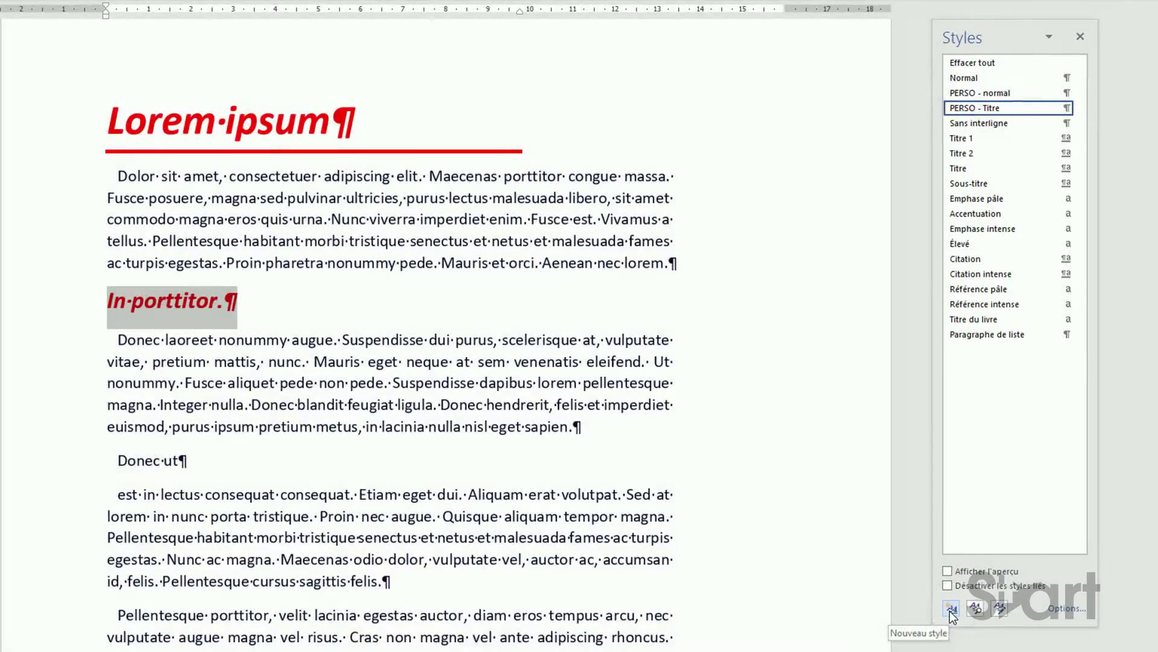
# Create a new paragraph style named "PERSO - sous titre" from the formatting of the "In porttitor." line.
pyautogui.click(951, 609)
pyautogui.moveTo(739, 286); pyautogui.dragTo(748, 267)
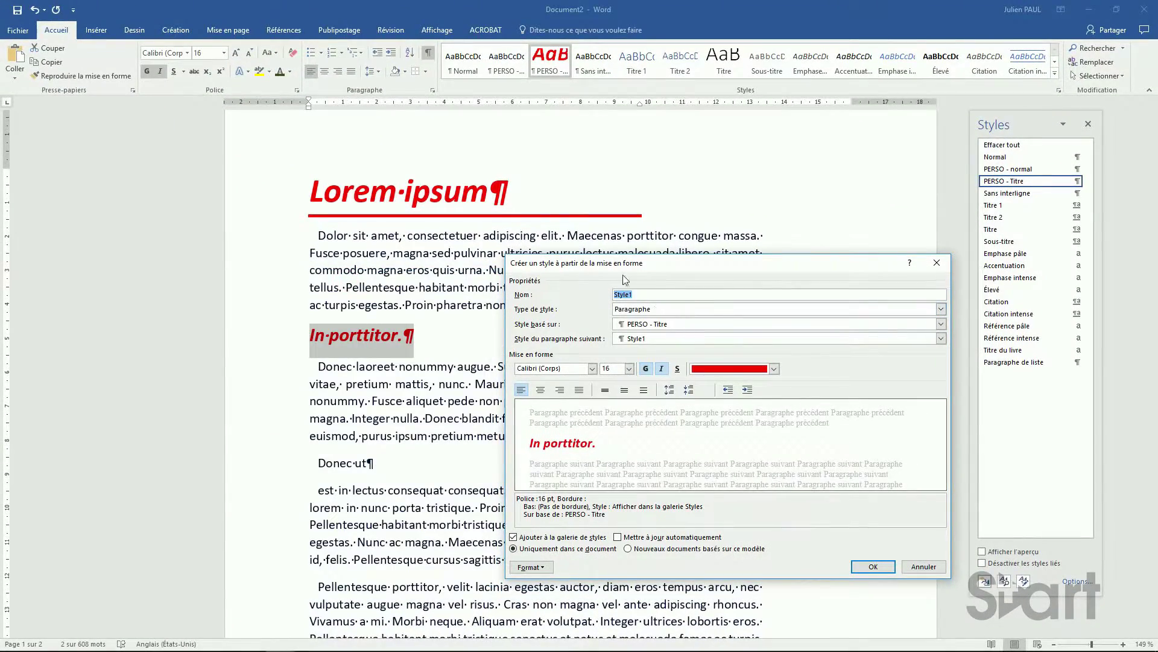
pyautogui.write('PERSO -')
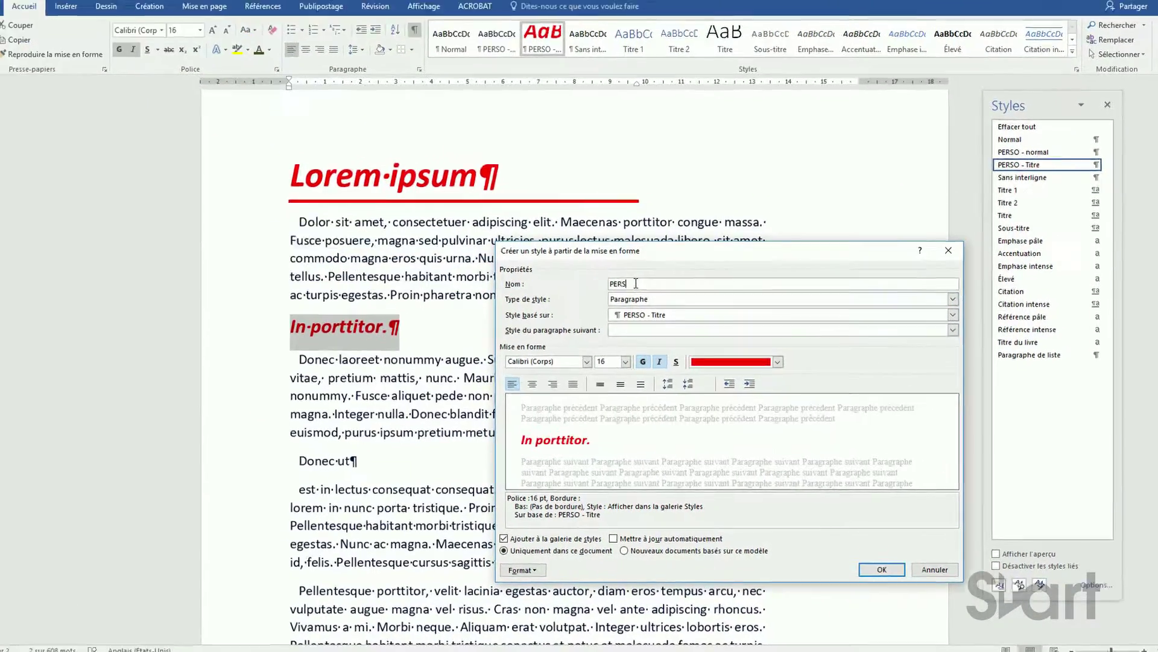
pyautogui.write(' sous ')
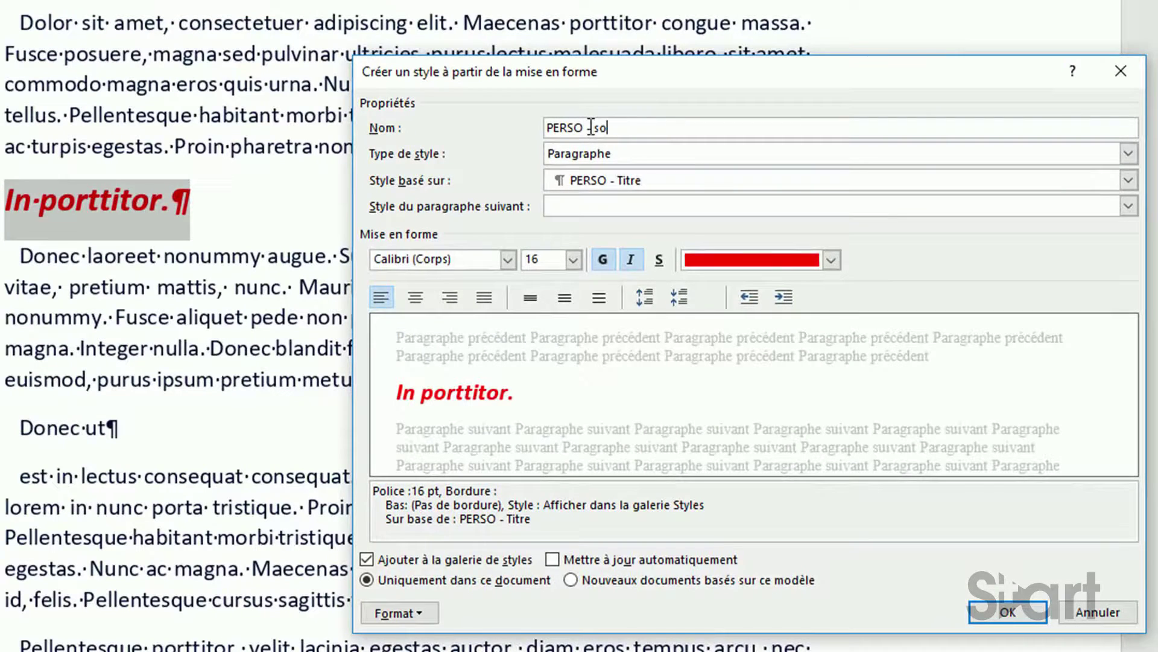
pyautogui.write('titre')
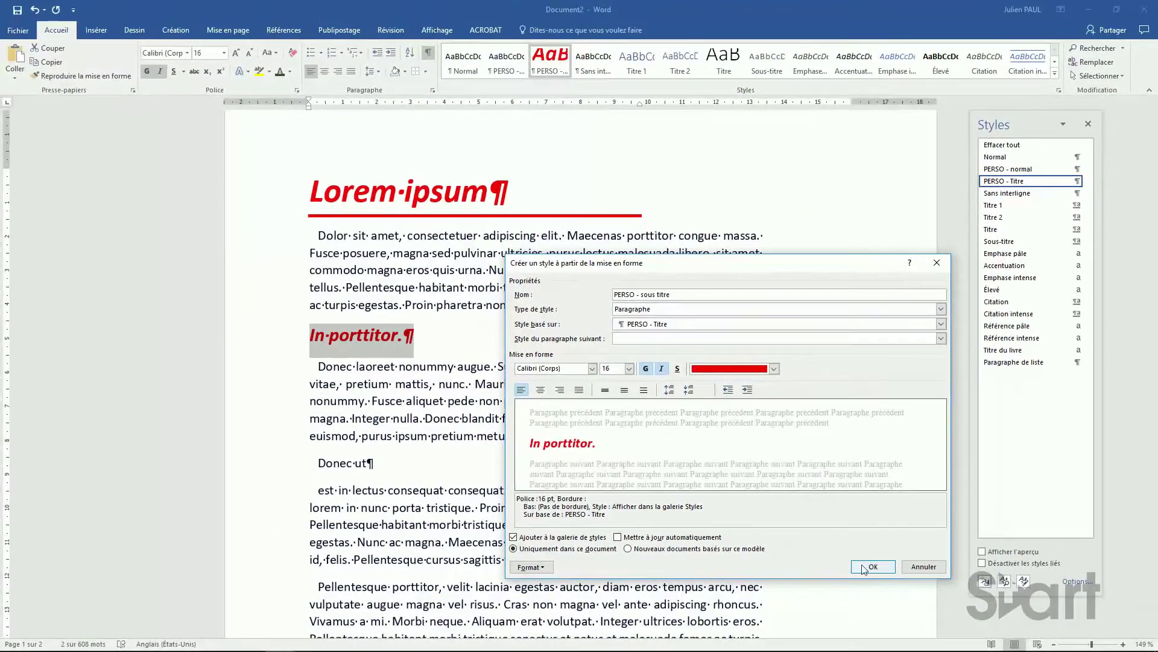
pyautogui.click(873, 567)
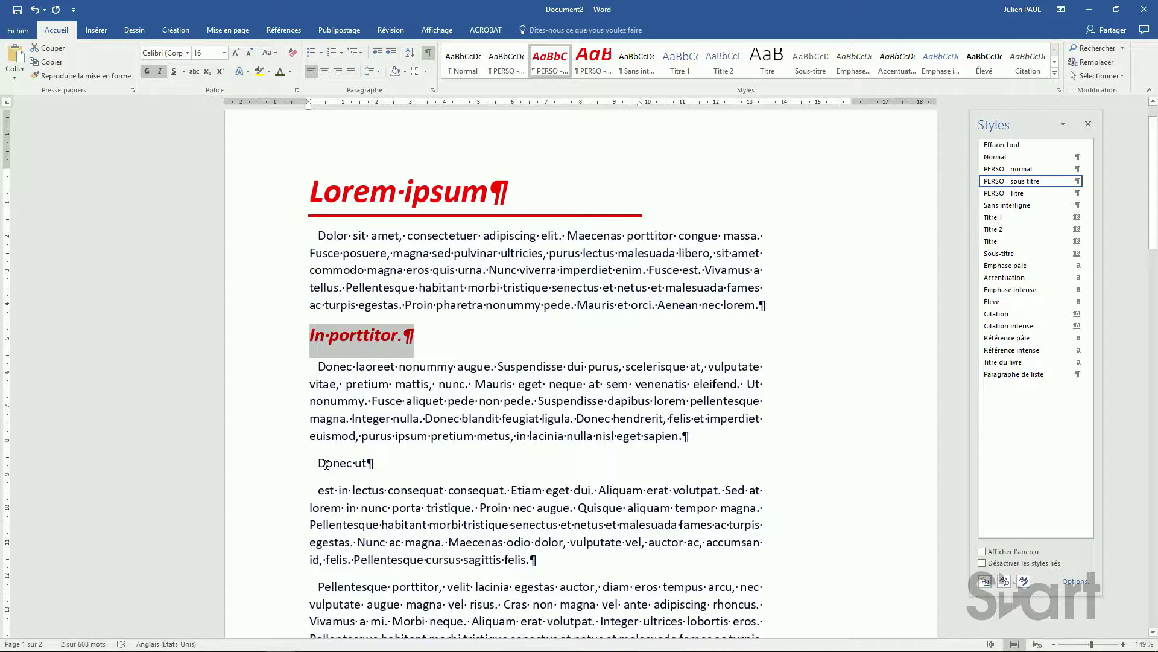
# Format the "Donec ut" line with the PERSO - Titre style at size 12, without bold and without borders.
pyautogui.tripleClick(326, 464)
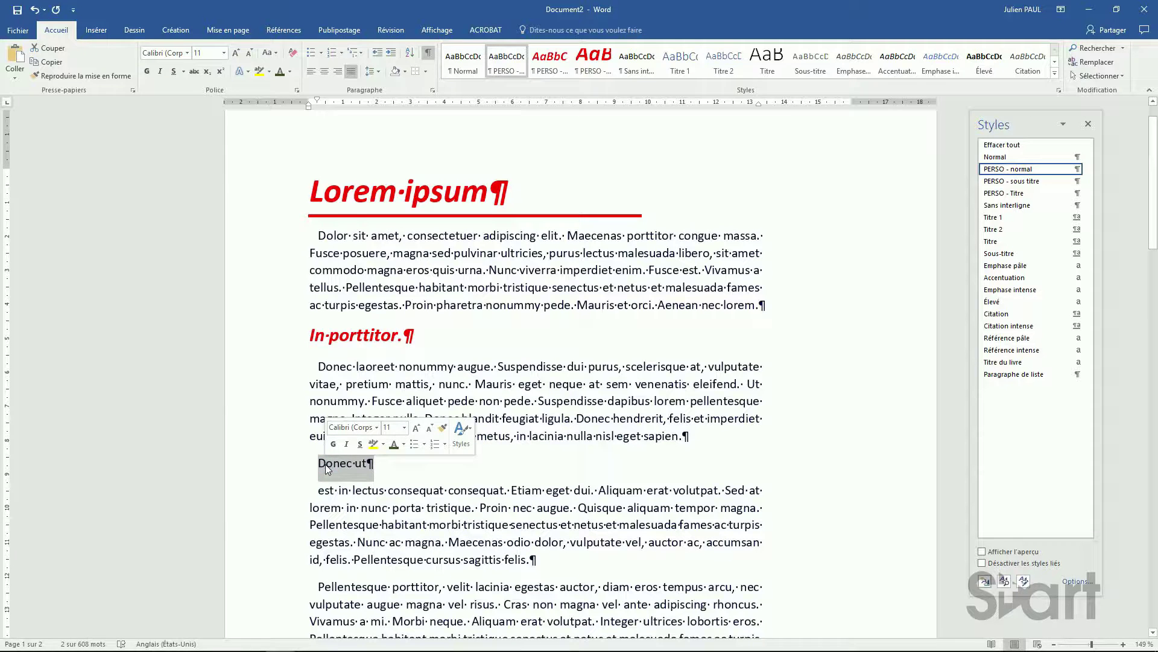
pyautogui.click(1002, 193)
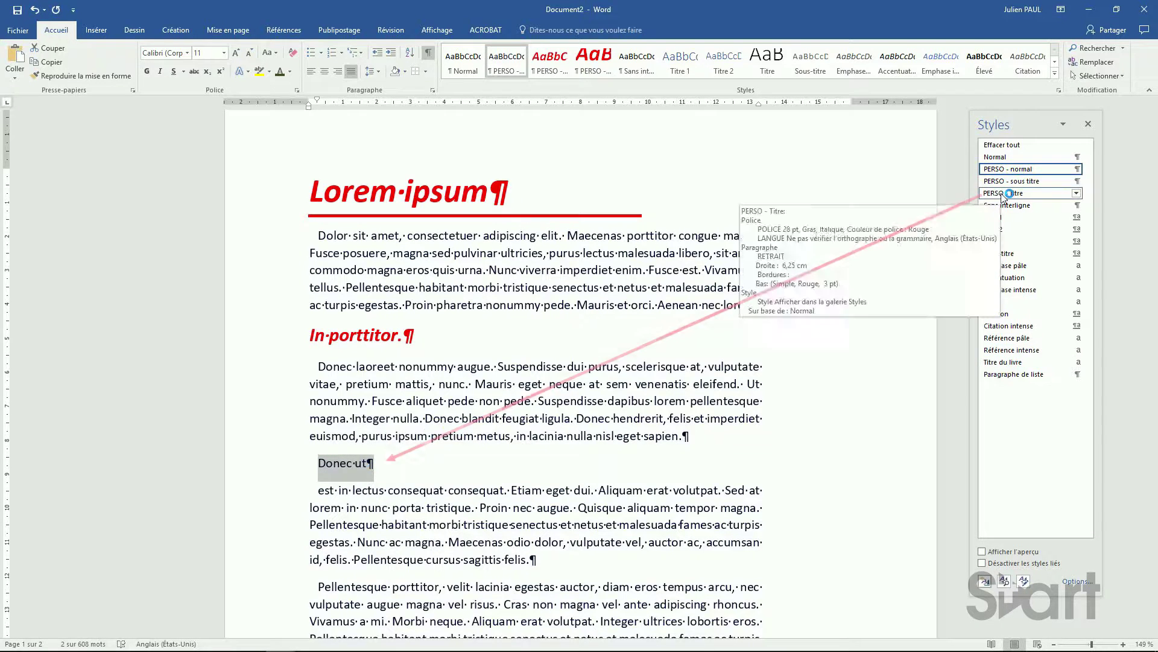
pyautogui.click(223, 53)
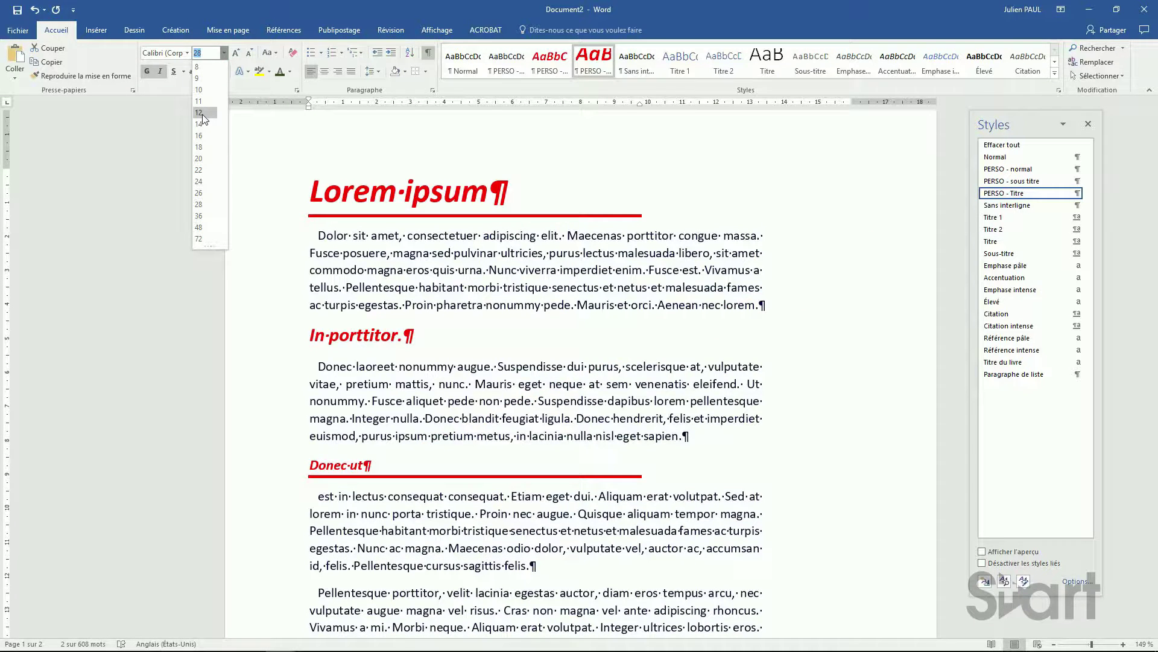
pyautogui.click(202, 113)
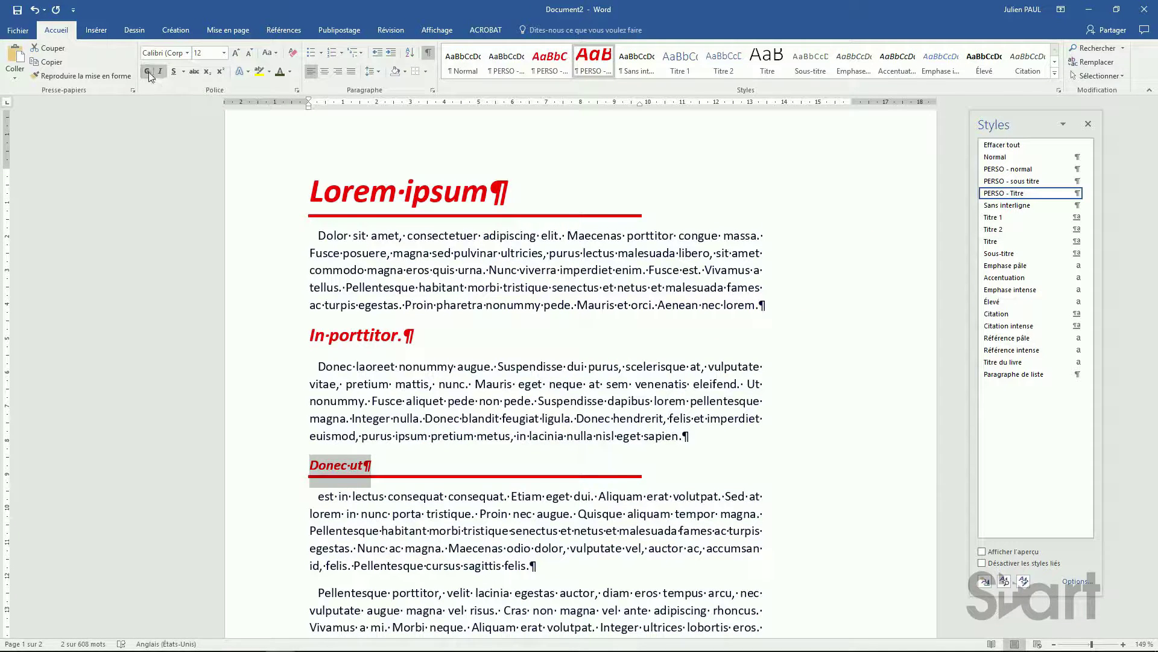
pyautogui.click(427, 71)
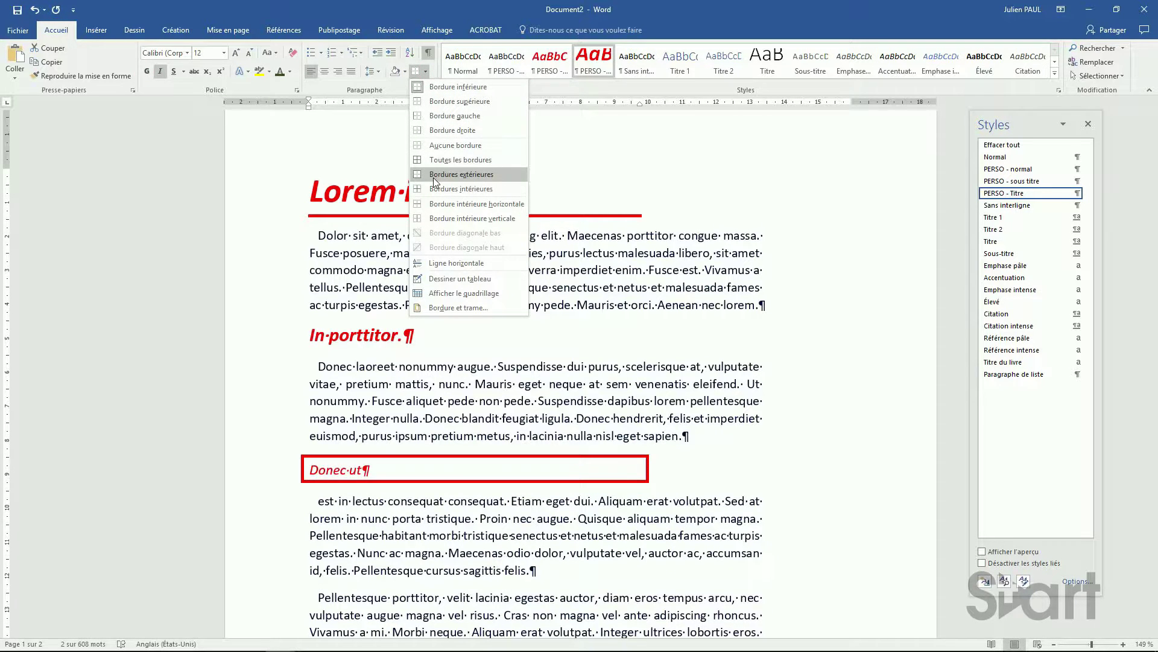
pyautogui.click(433, 144)
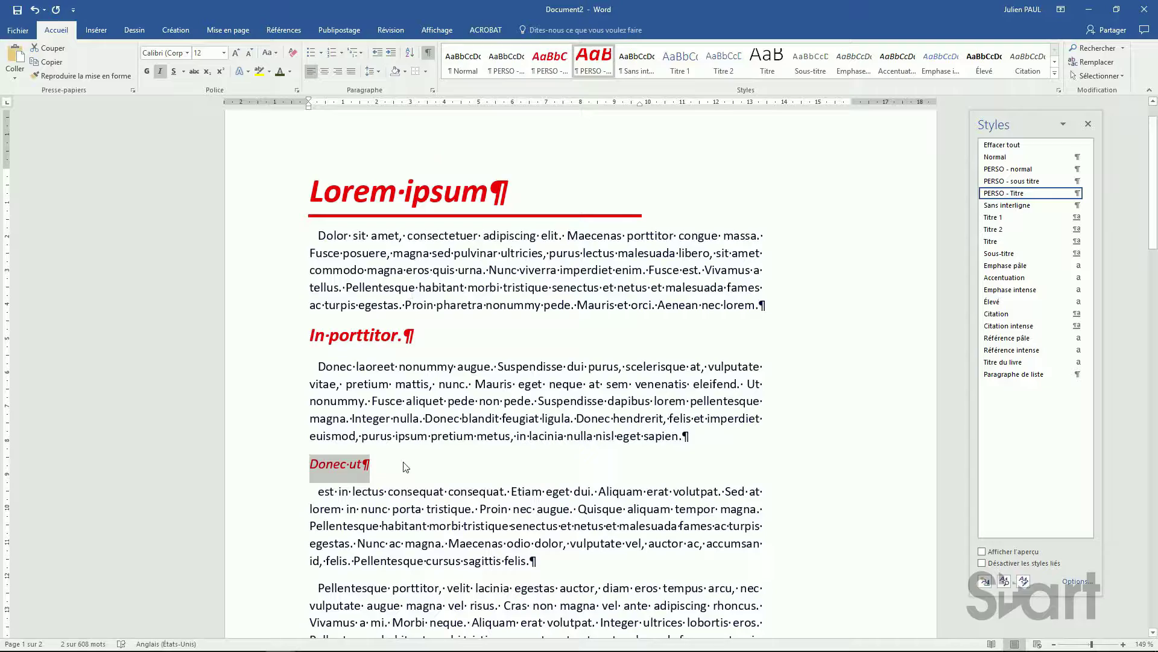
# Create a new paragraph style named "PERSO - sous titre 2" from the formatting of the "Donec ut" line.
pyautogui.click(986, 583)
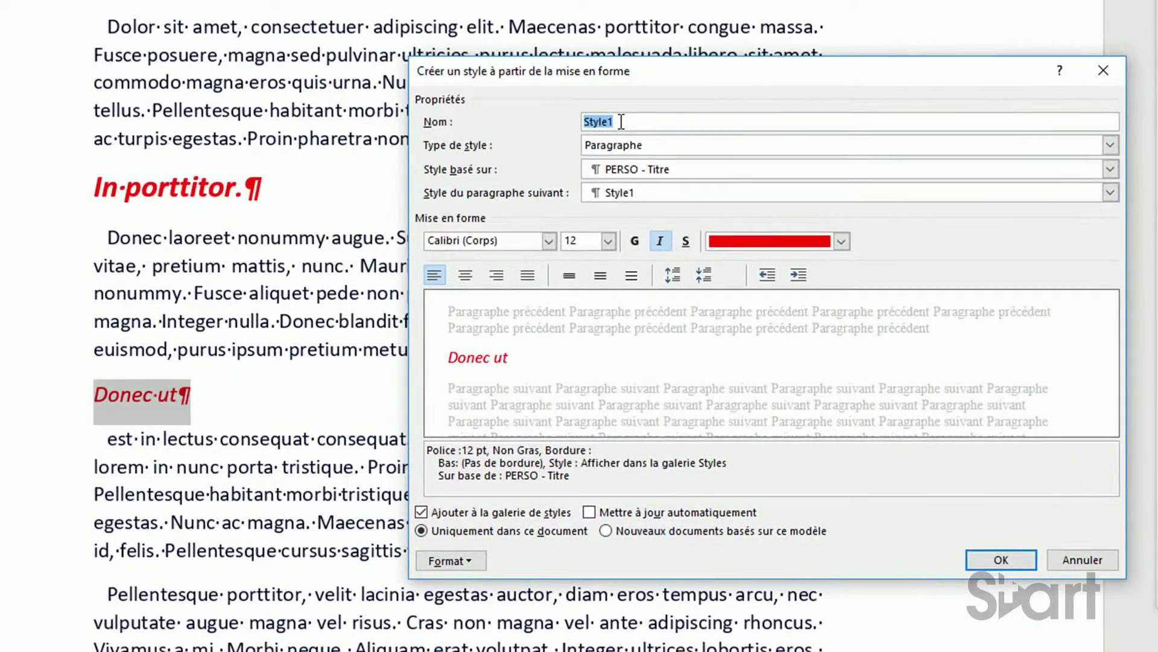
pyautogui.write('PERSO - sous titre 2')
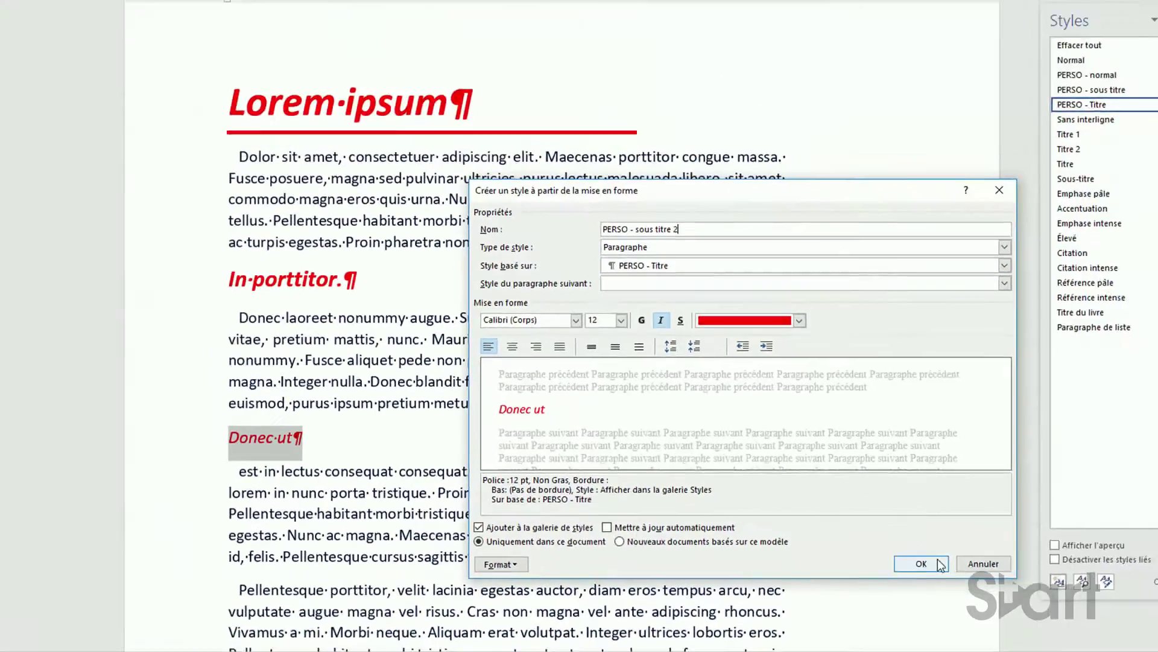
pyautogui.click(1013, 558)
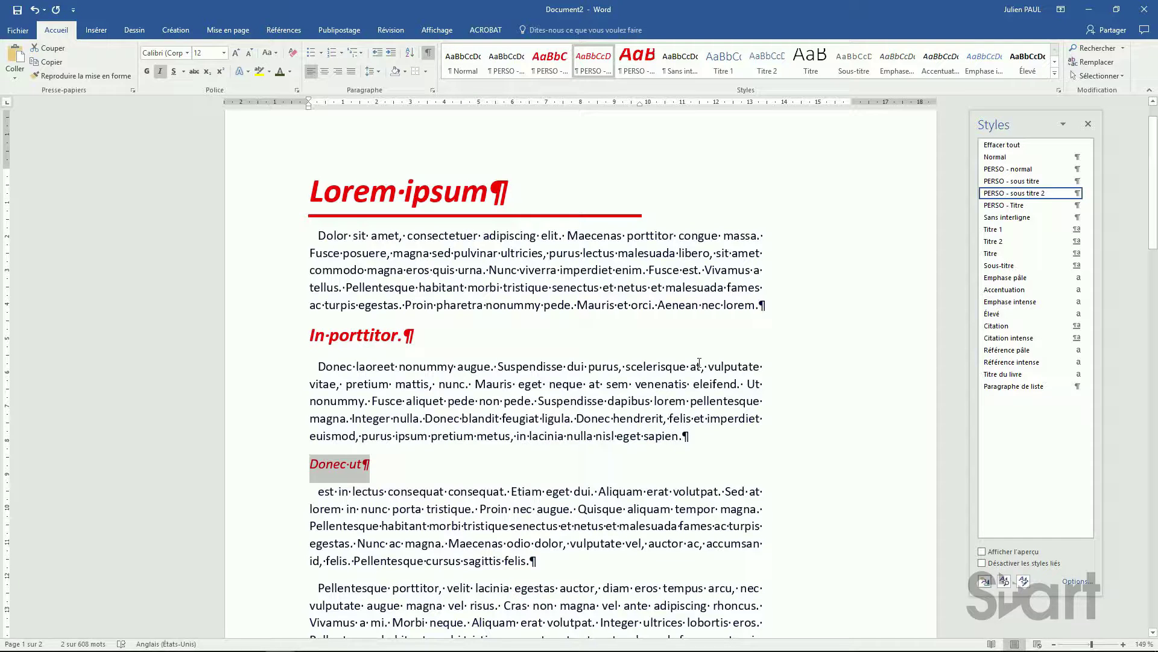
# Modify the PERSO - Titre style to use the darkest green theme colour (Accent 6) and the Adobe Caslon Pro font.
pyautogui.click(1078, 206)
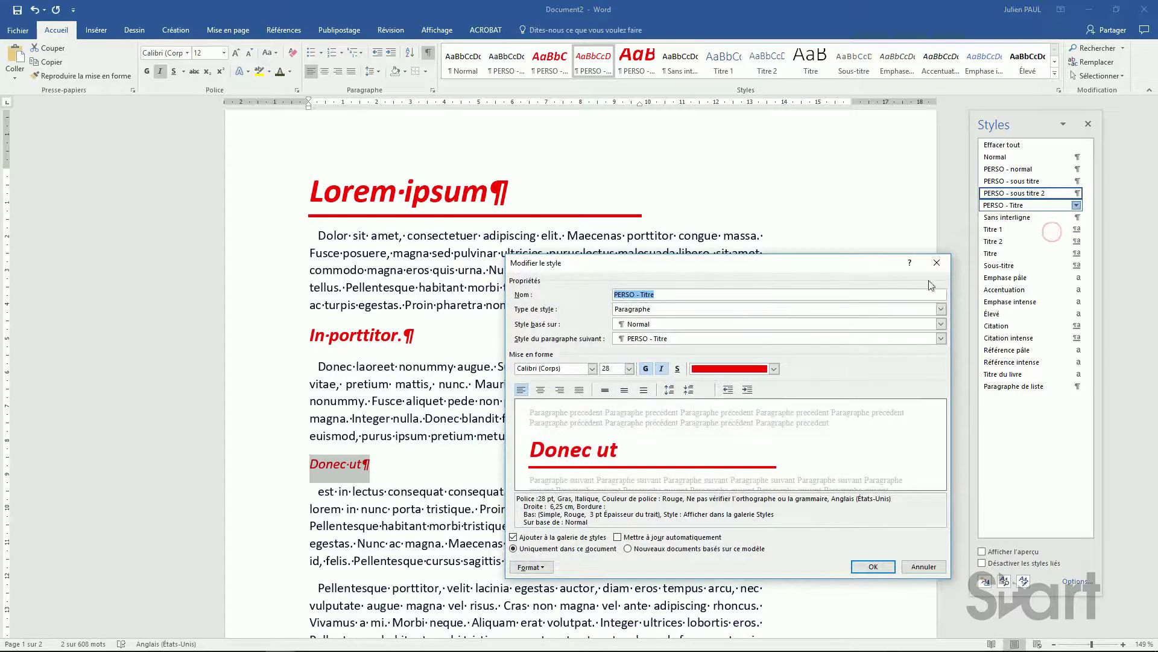
pyautogui.click(775, 368)
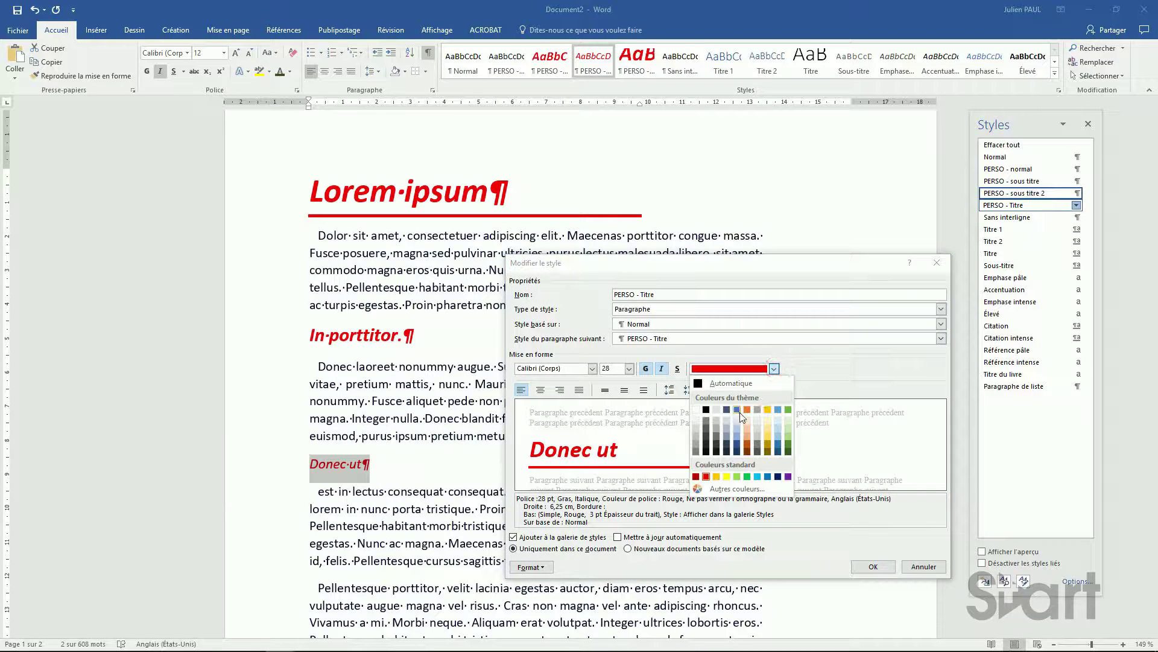
pyautogui.click(789, 453)
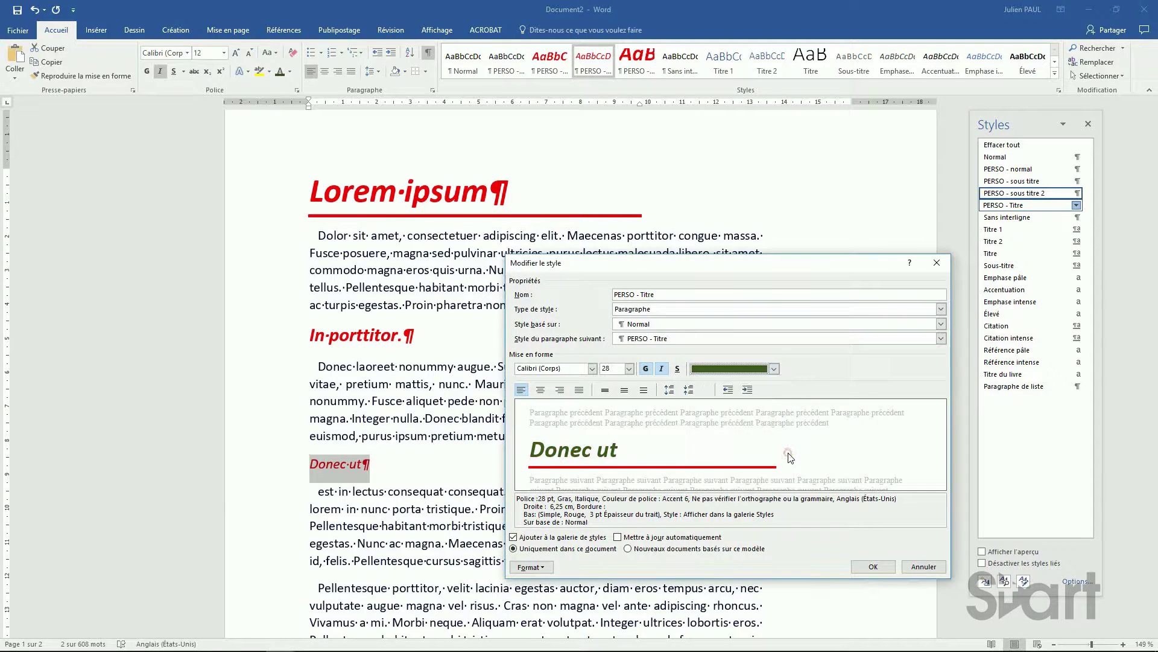
pyautogui.click(592, 368)
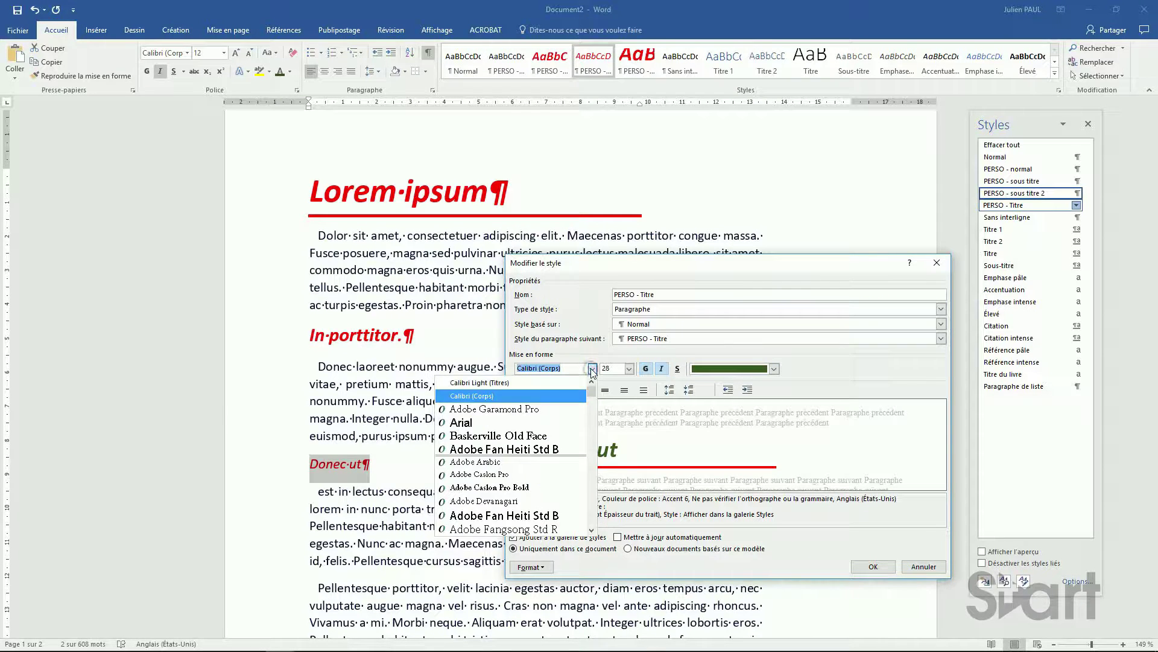
pyautogui.click(517, 475)
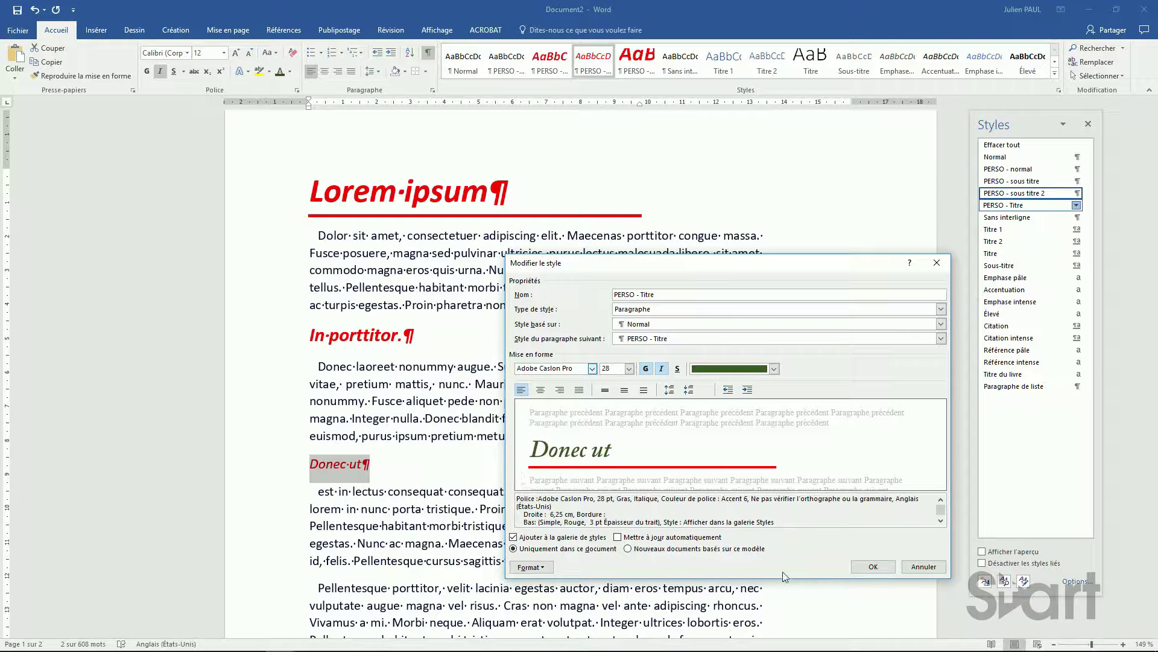
pyautogui.click(873, 566)
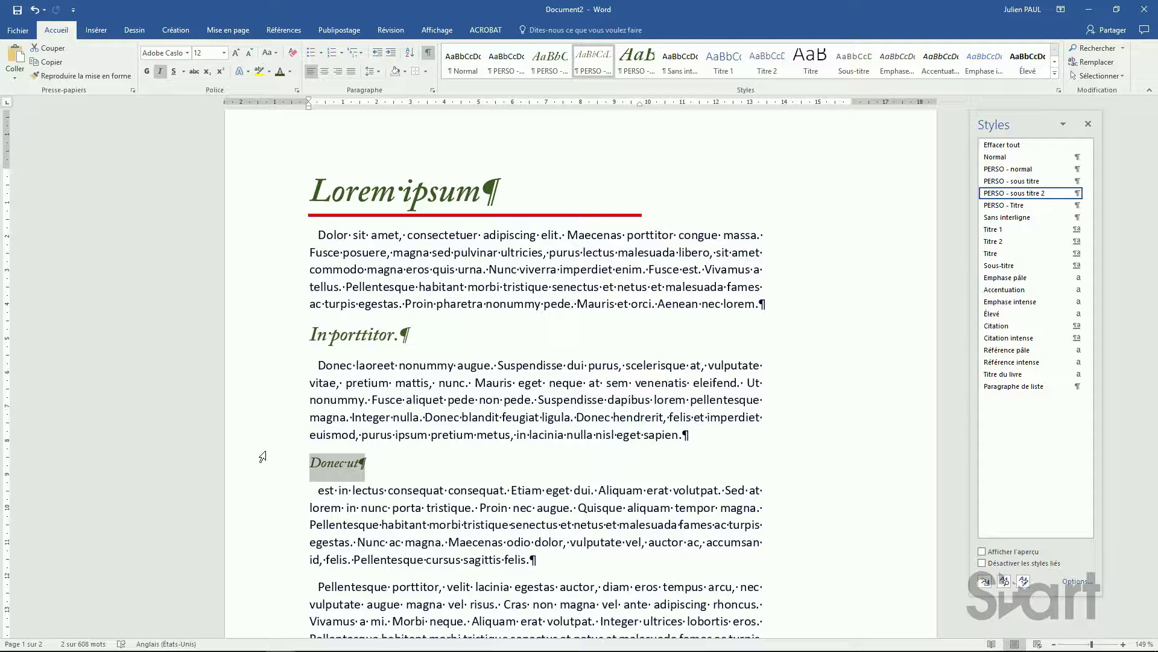
# Select the word "ipsum" in the "Lorem ipsum" title.
pyautogui.click(480, 196)
pyautogui.moveTo(480, 197); pyautogui.dragTo(410, 194)
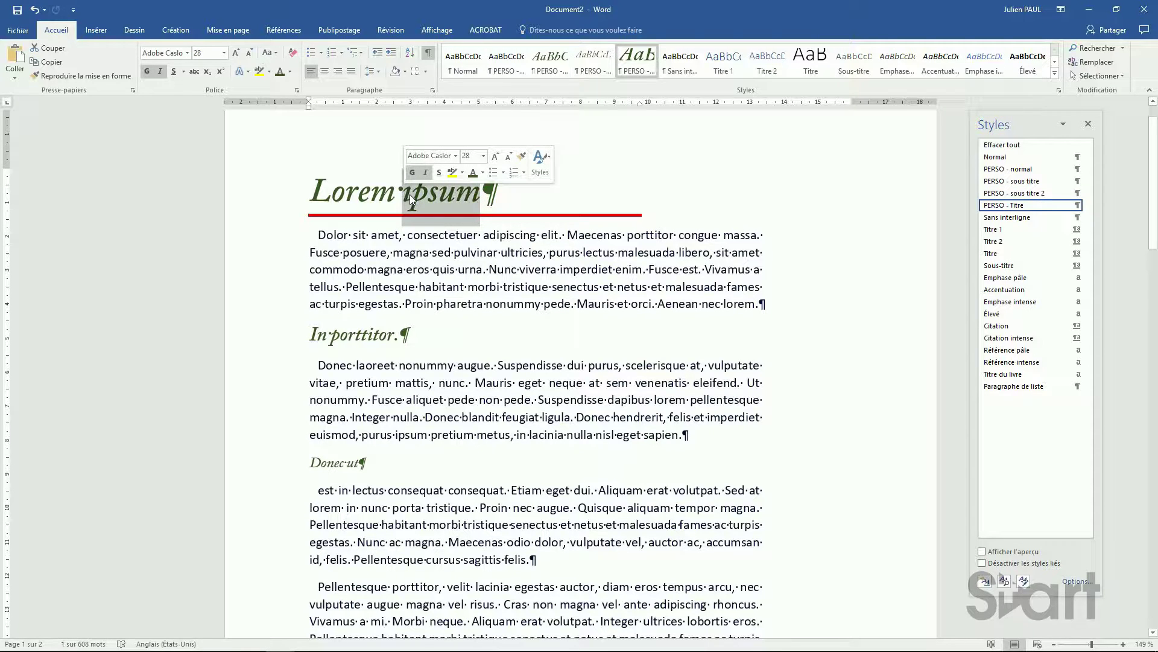